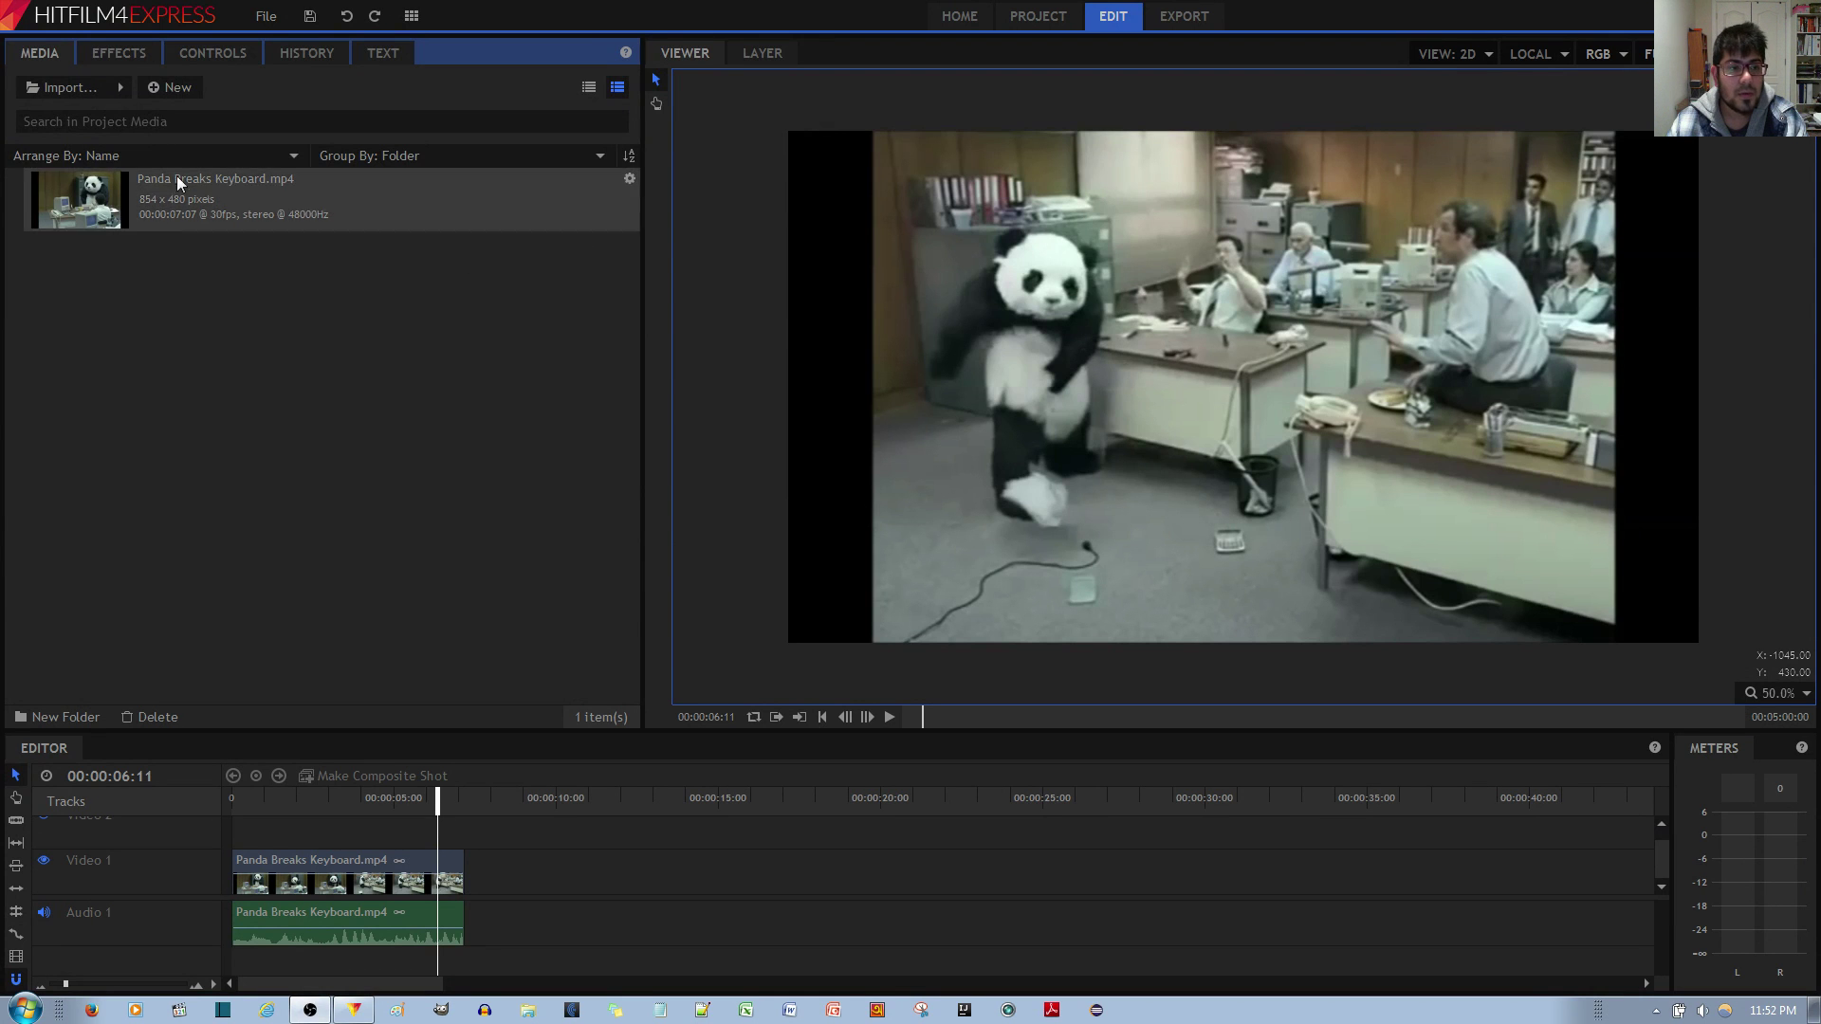
- Select the panda clip in the Editor timeline
left_click(293, 914)
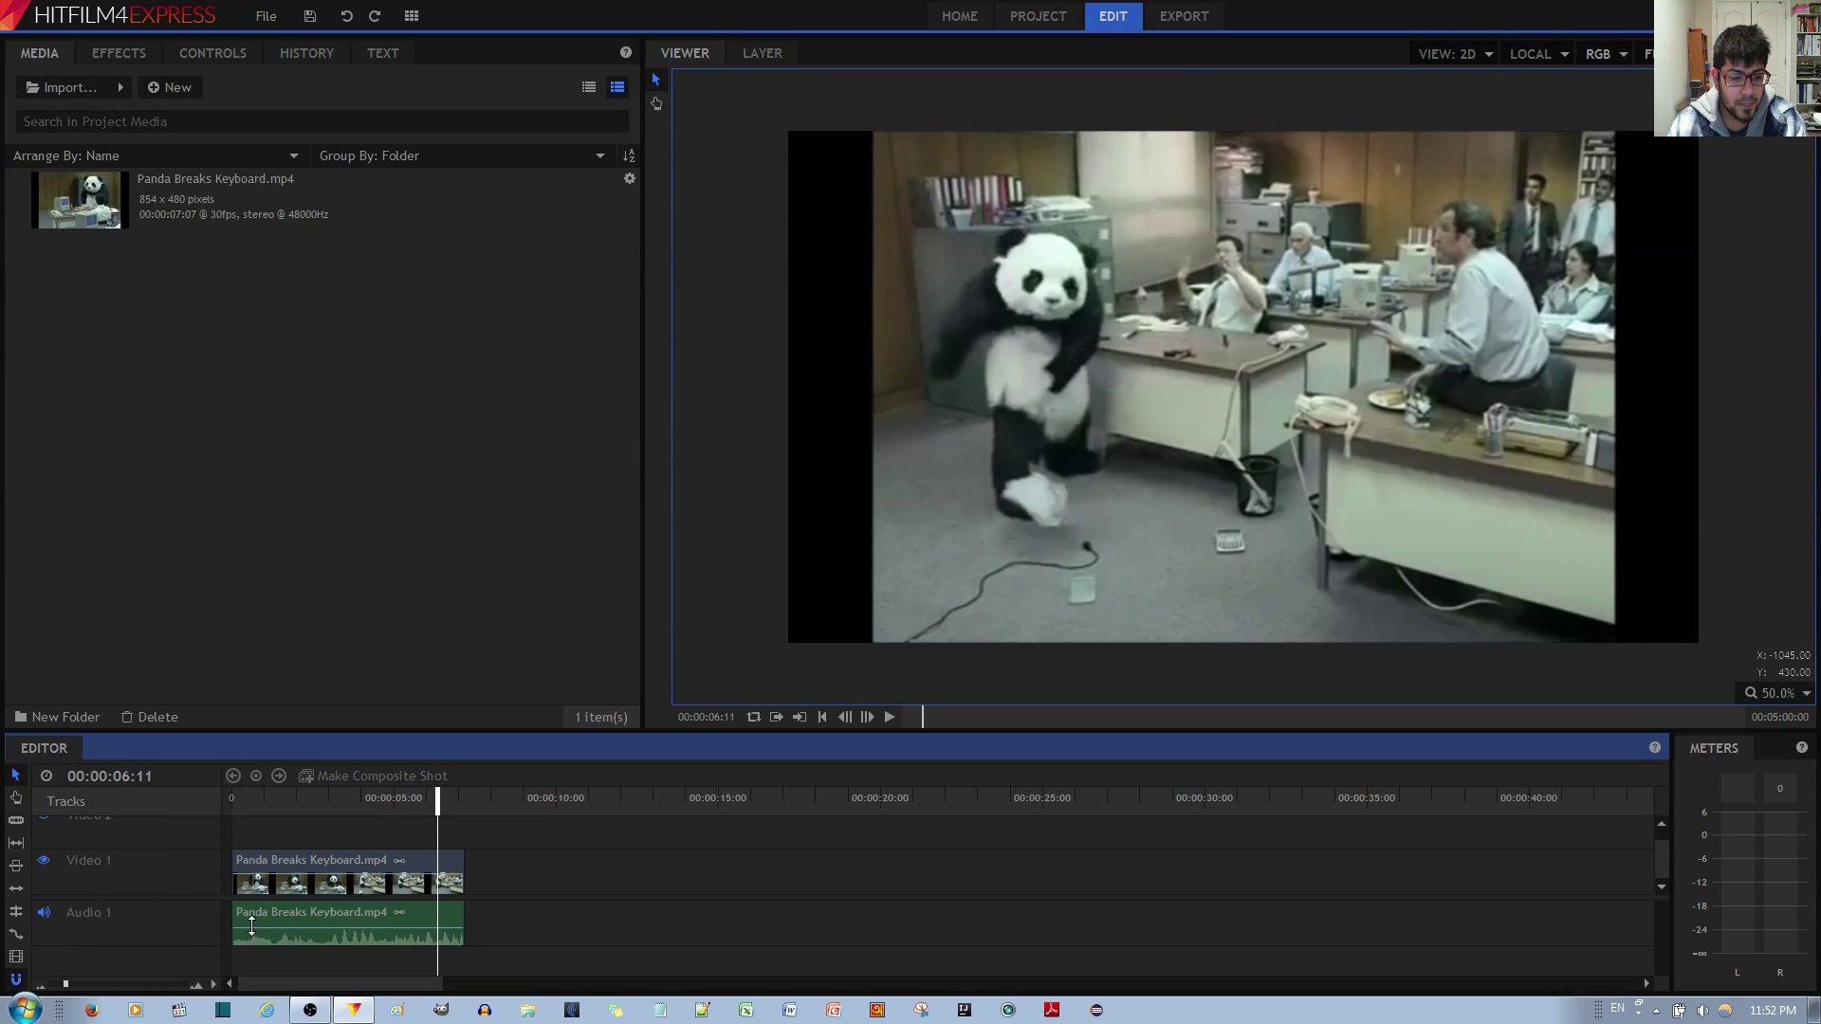
- Apply the Channel Levels audio effect to the panda clip's audio
left_click(121, 56)
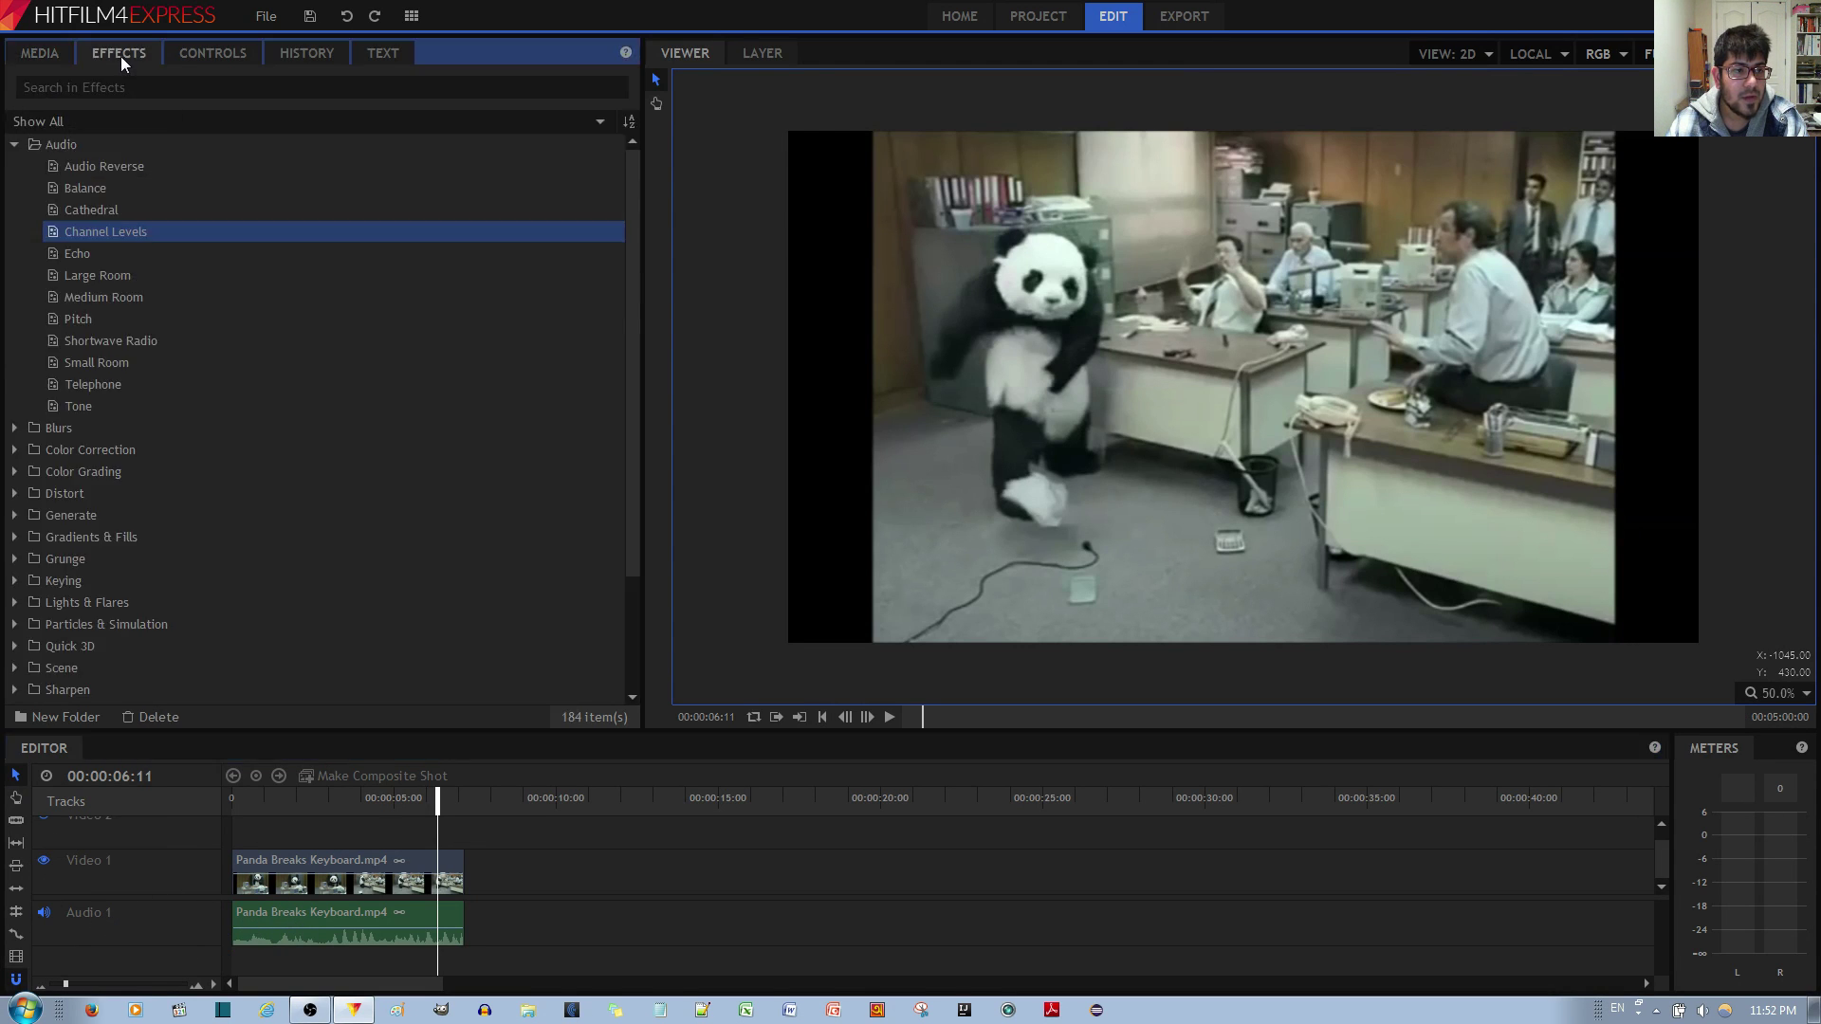
left_click(29, 142)
left_click_drag(84, 234, 308, 936)
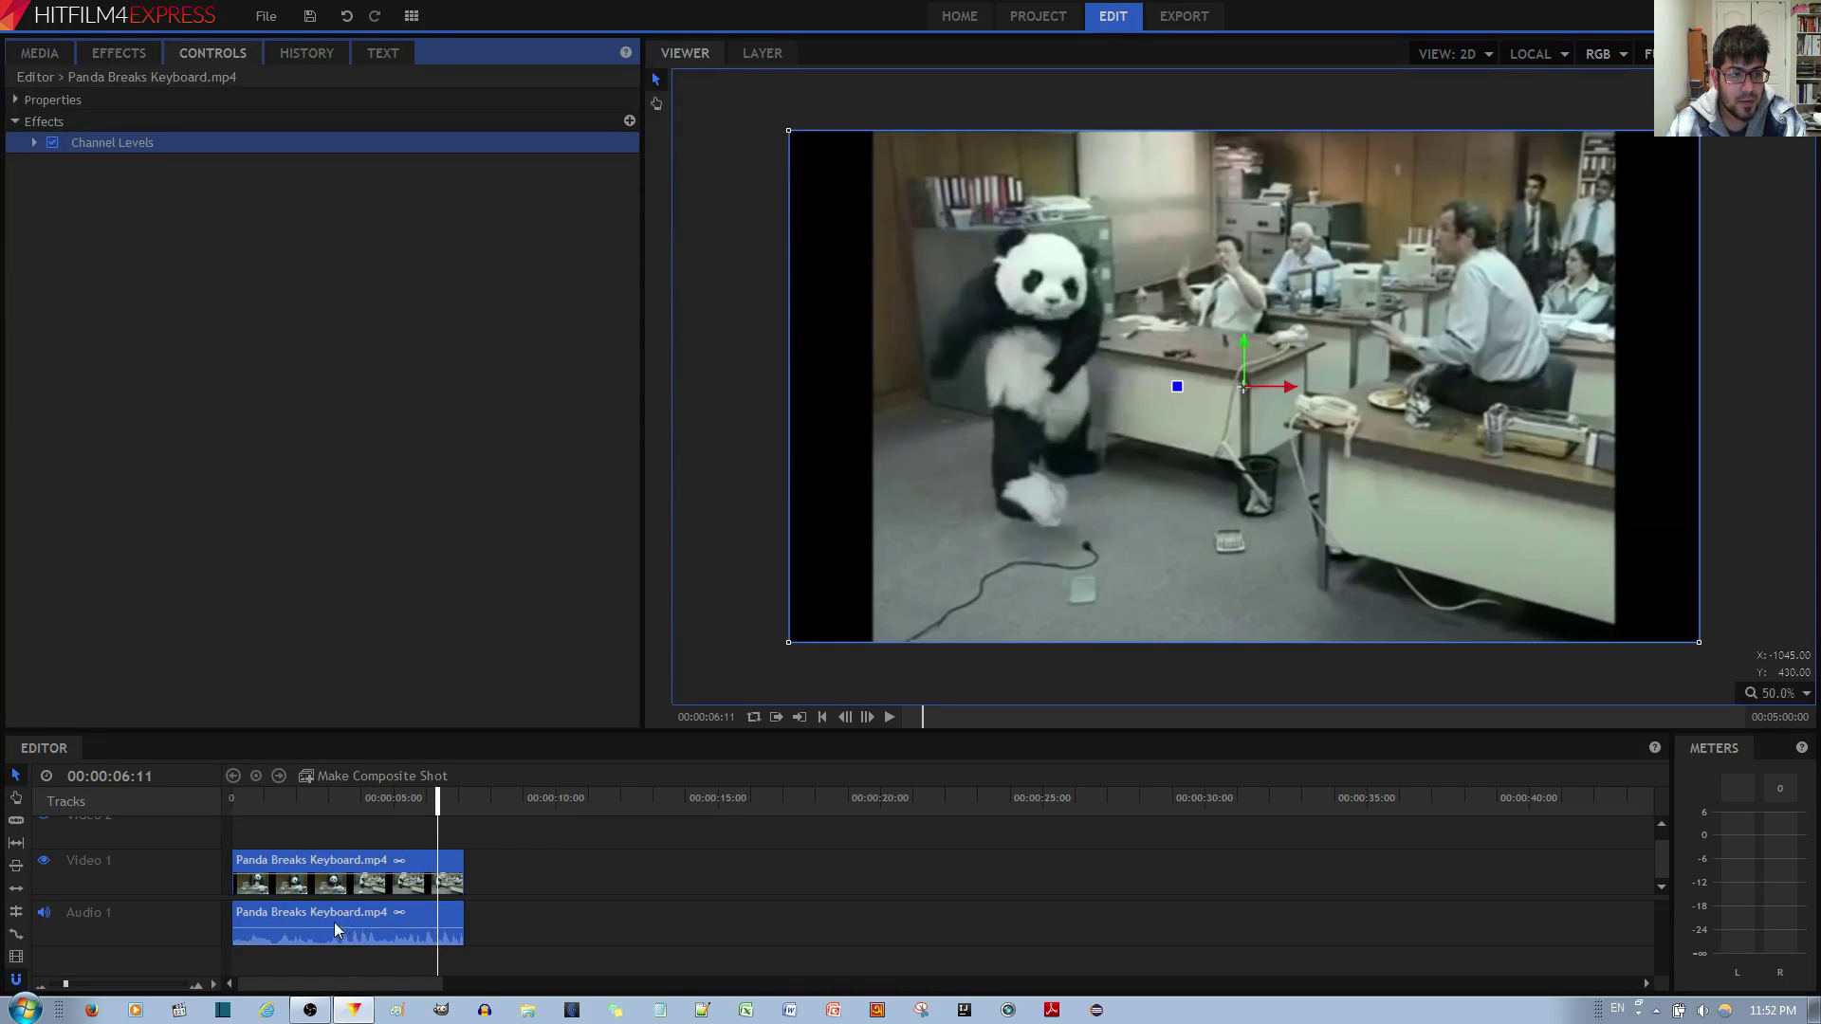
- Lower the Channel Levels Left channel to -52.8 dB, keeping Right at 0.0 dB
left_click(32, 142)
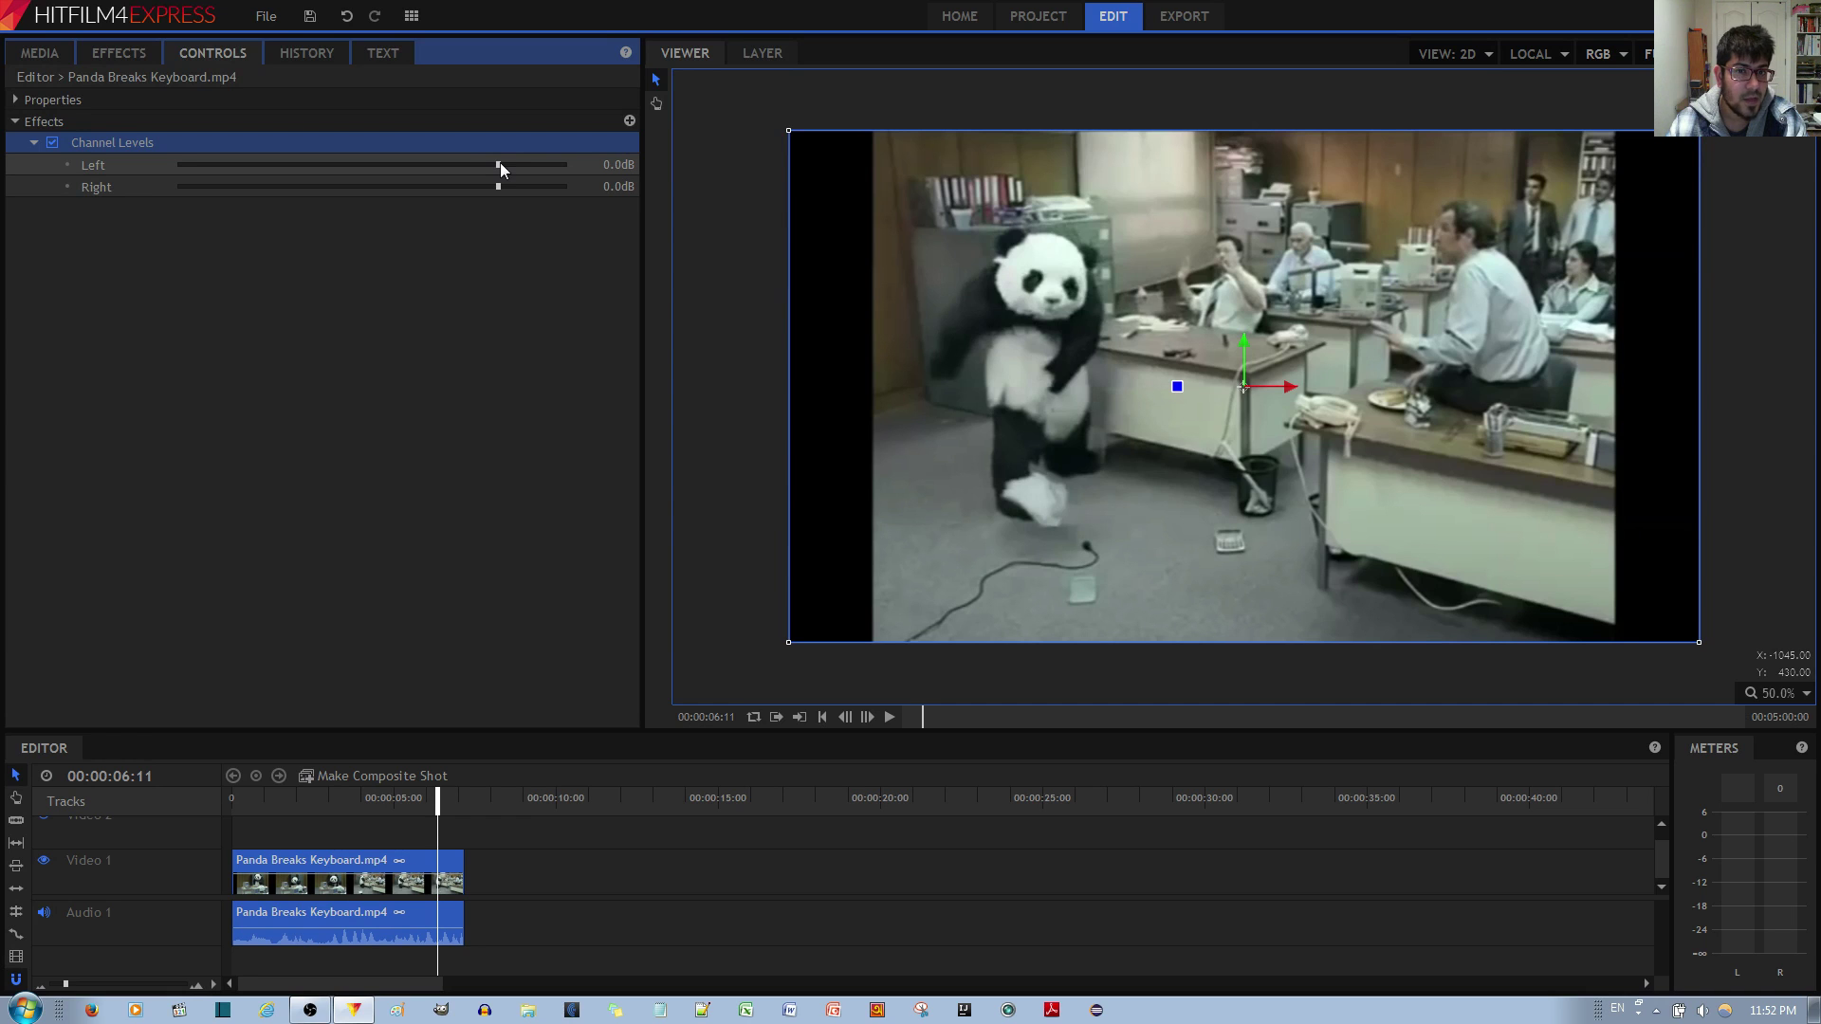
left_click_drag(500, 167, 221, 176)
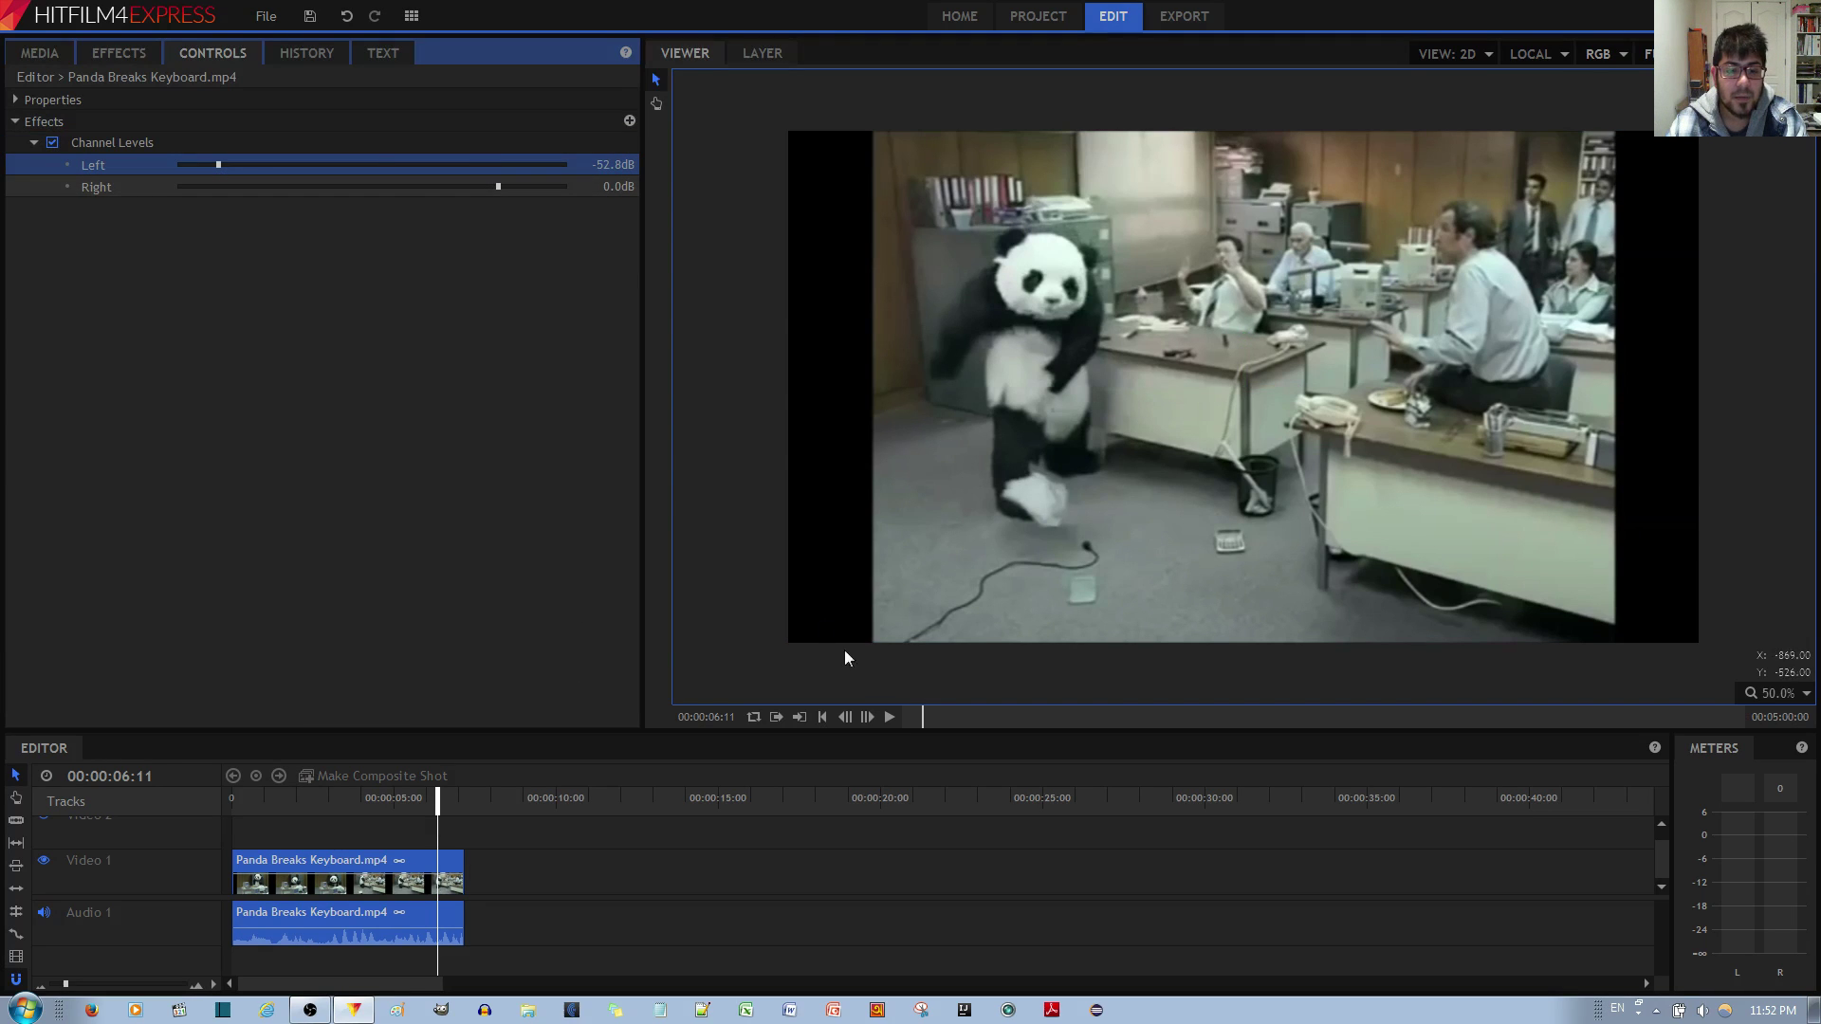
left_click(888, 719)
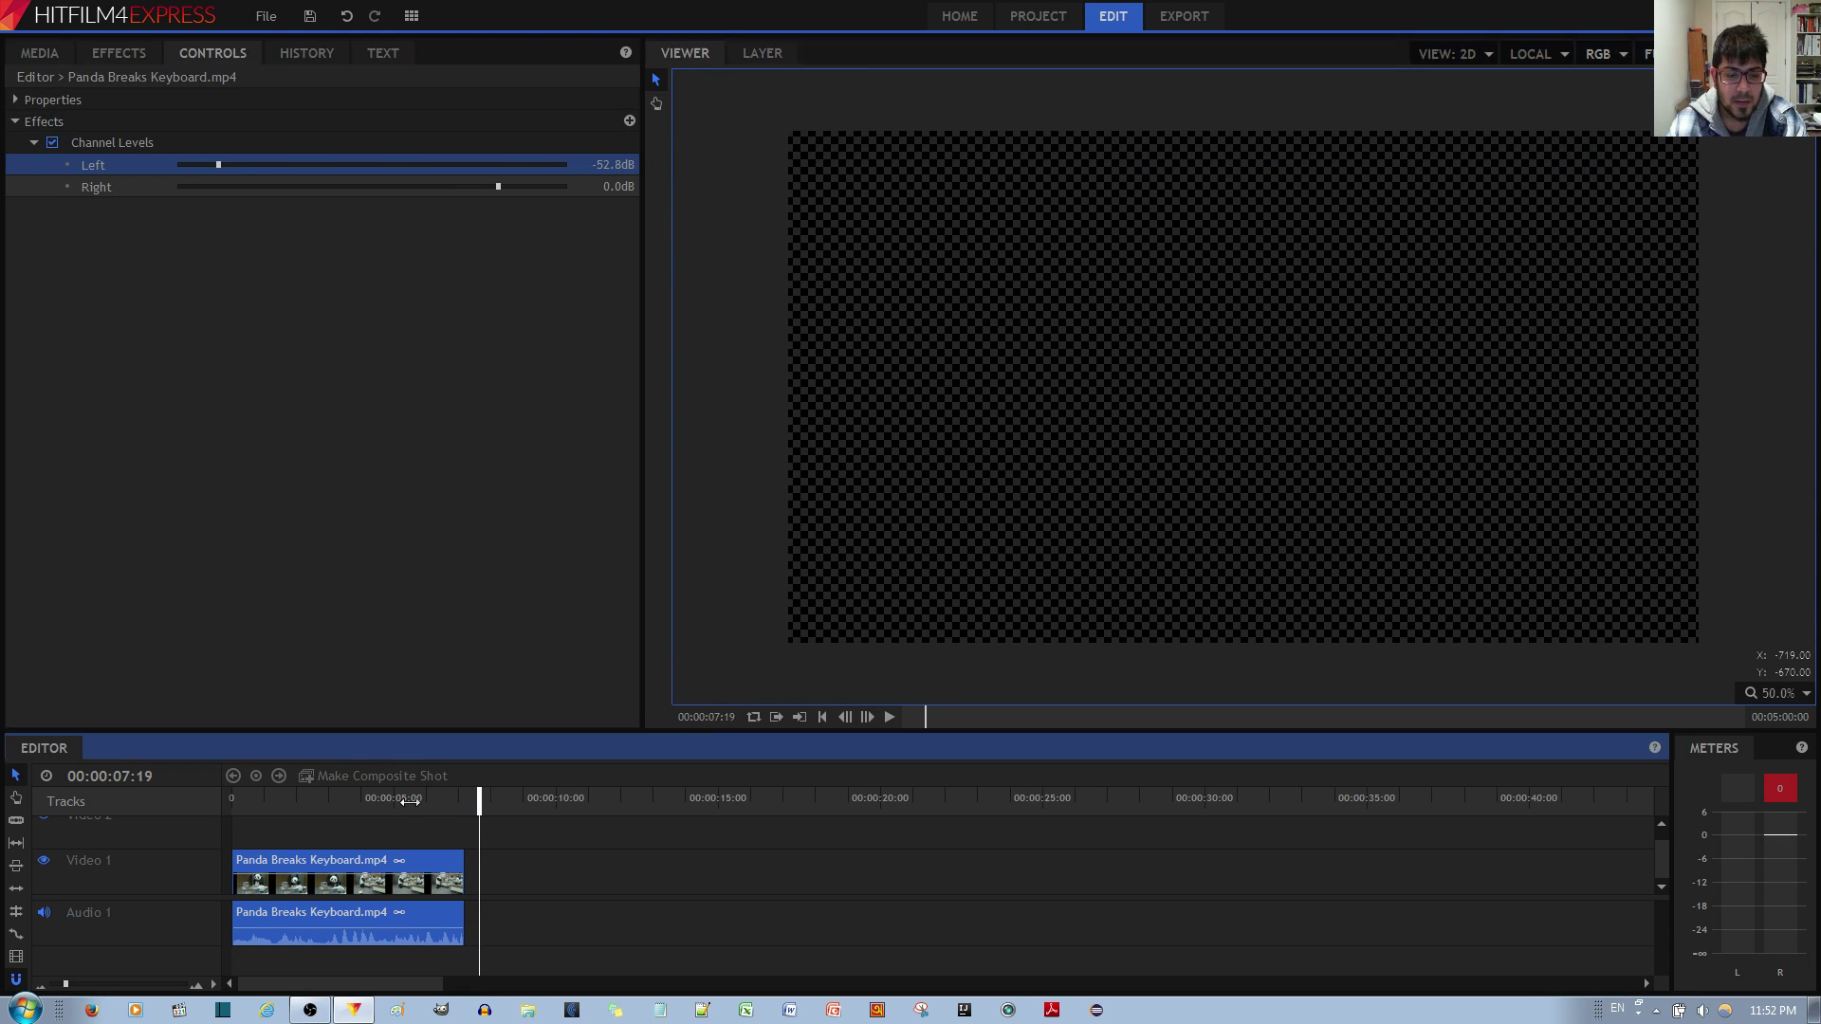
left_click(215, 802)
left_click(889, 718)
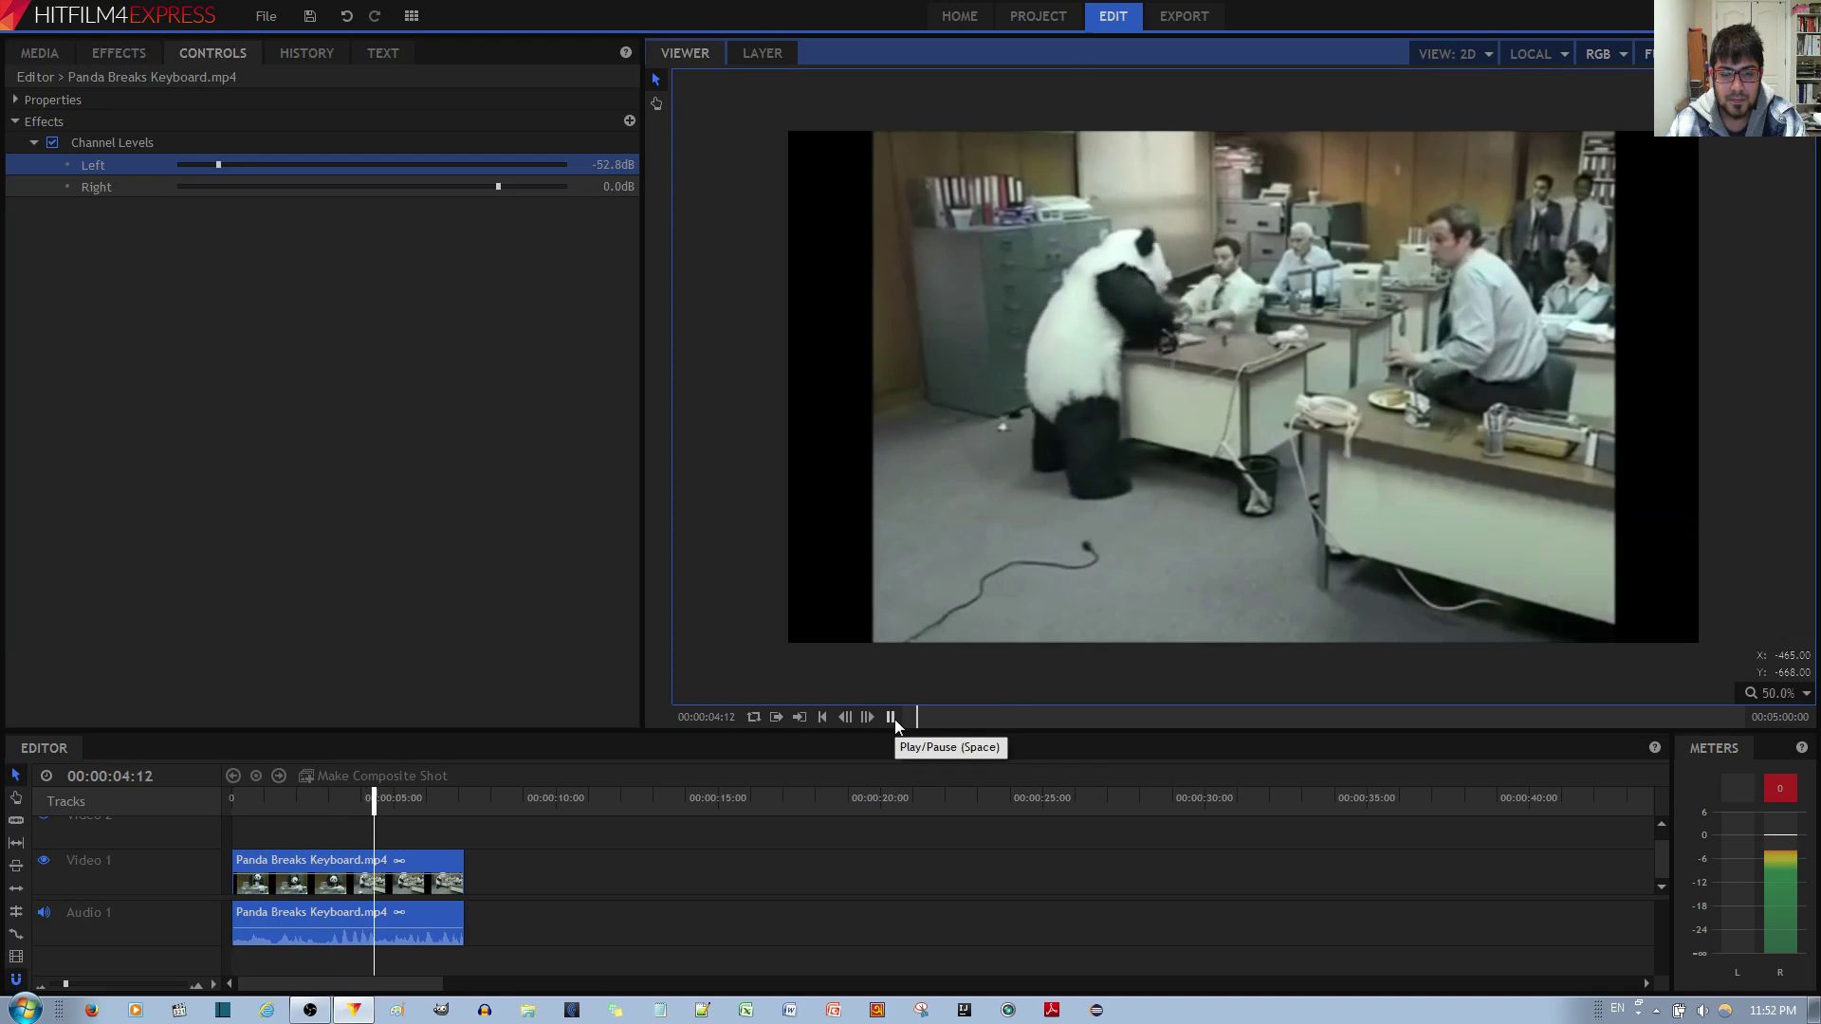
left_click(892, 717)
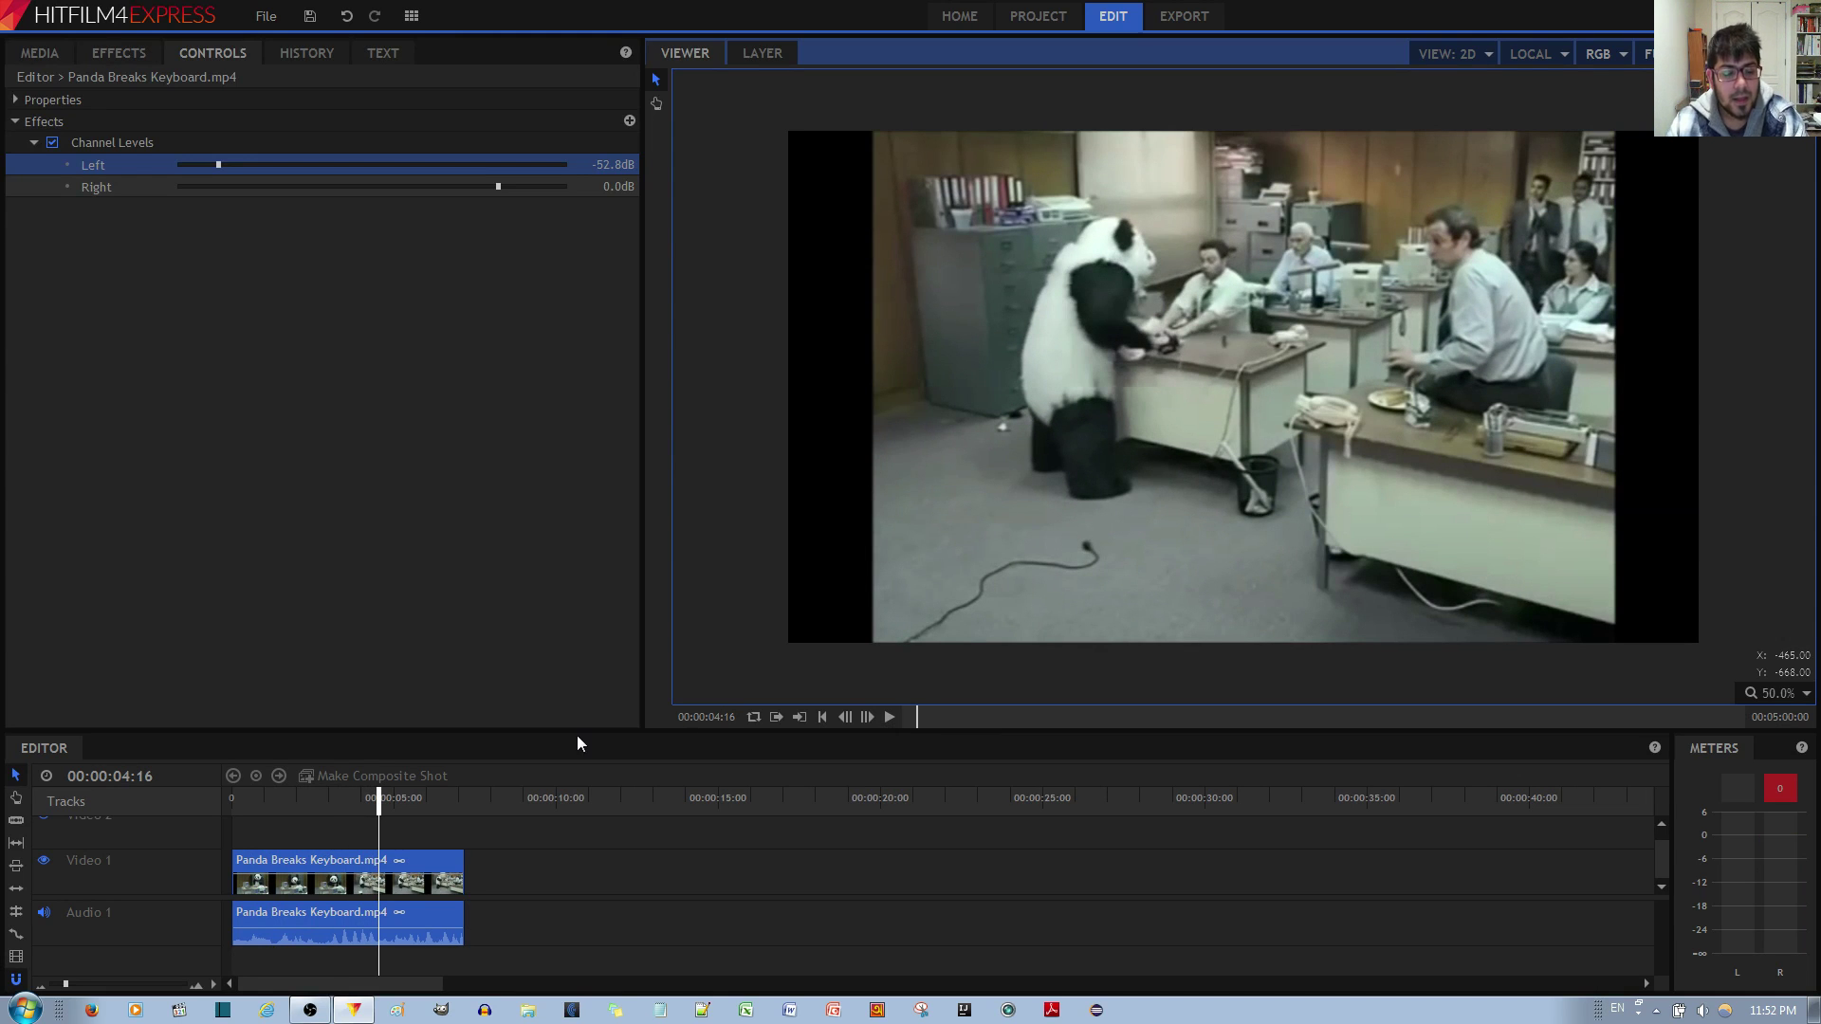
- Restore Left to -0.2 dB, lower Right to -54.2 dB, and return the playhead to the start
left_click(220, 164)
left_click_drag(475, 170, 491, 172)
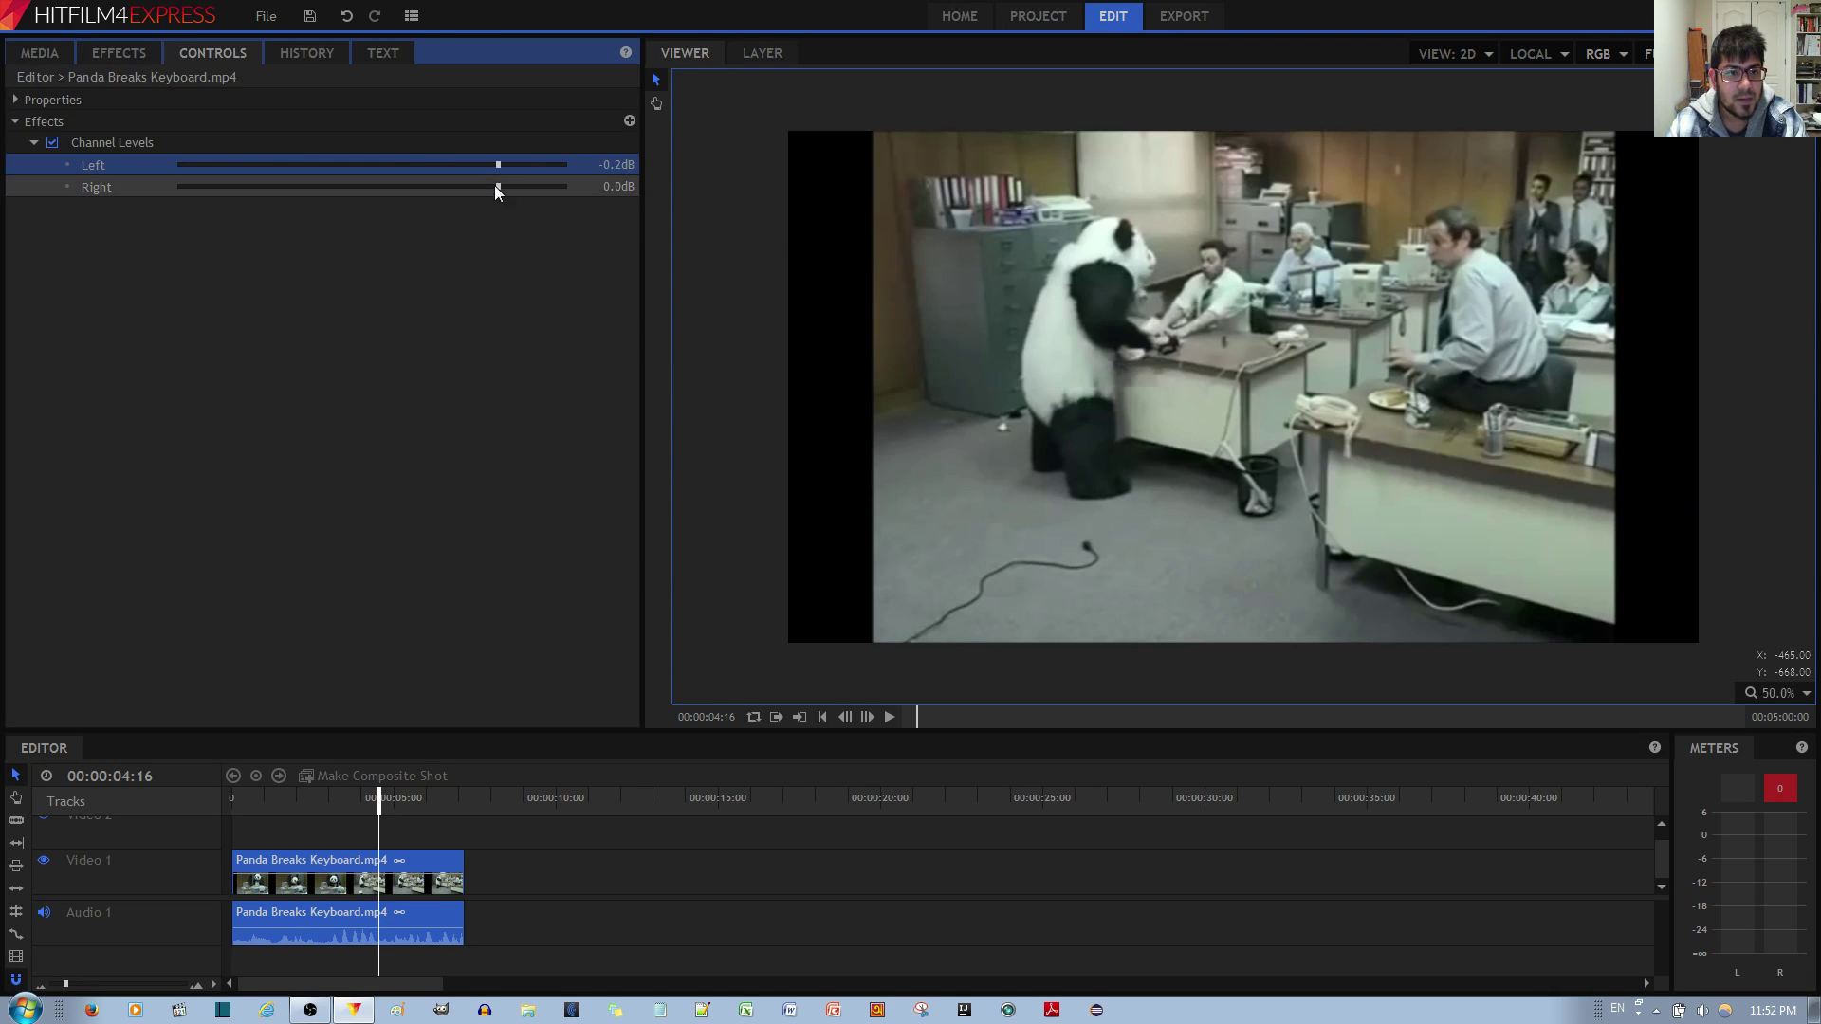
left_click_drag(499, 187, 212, 190)
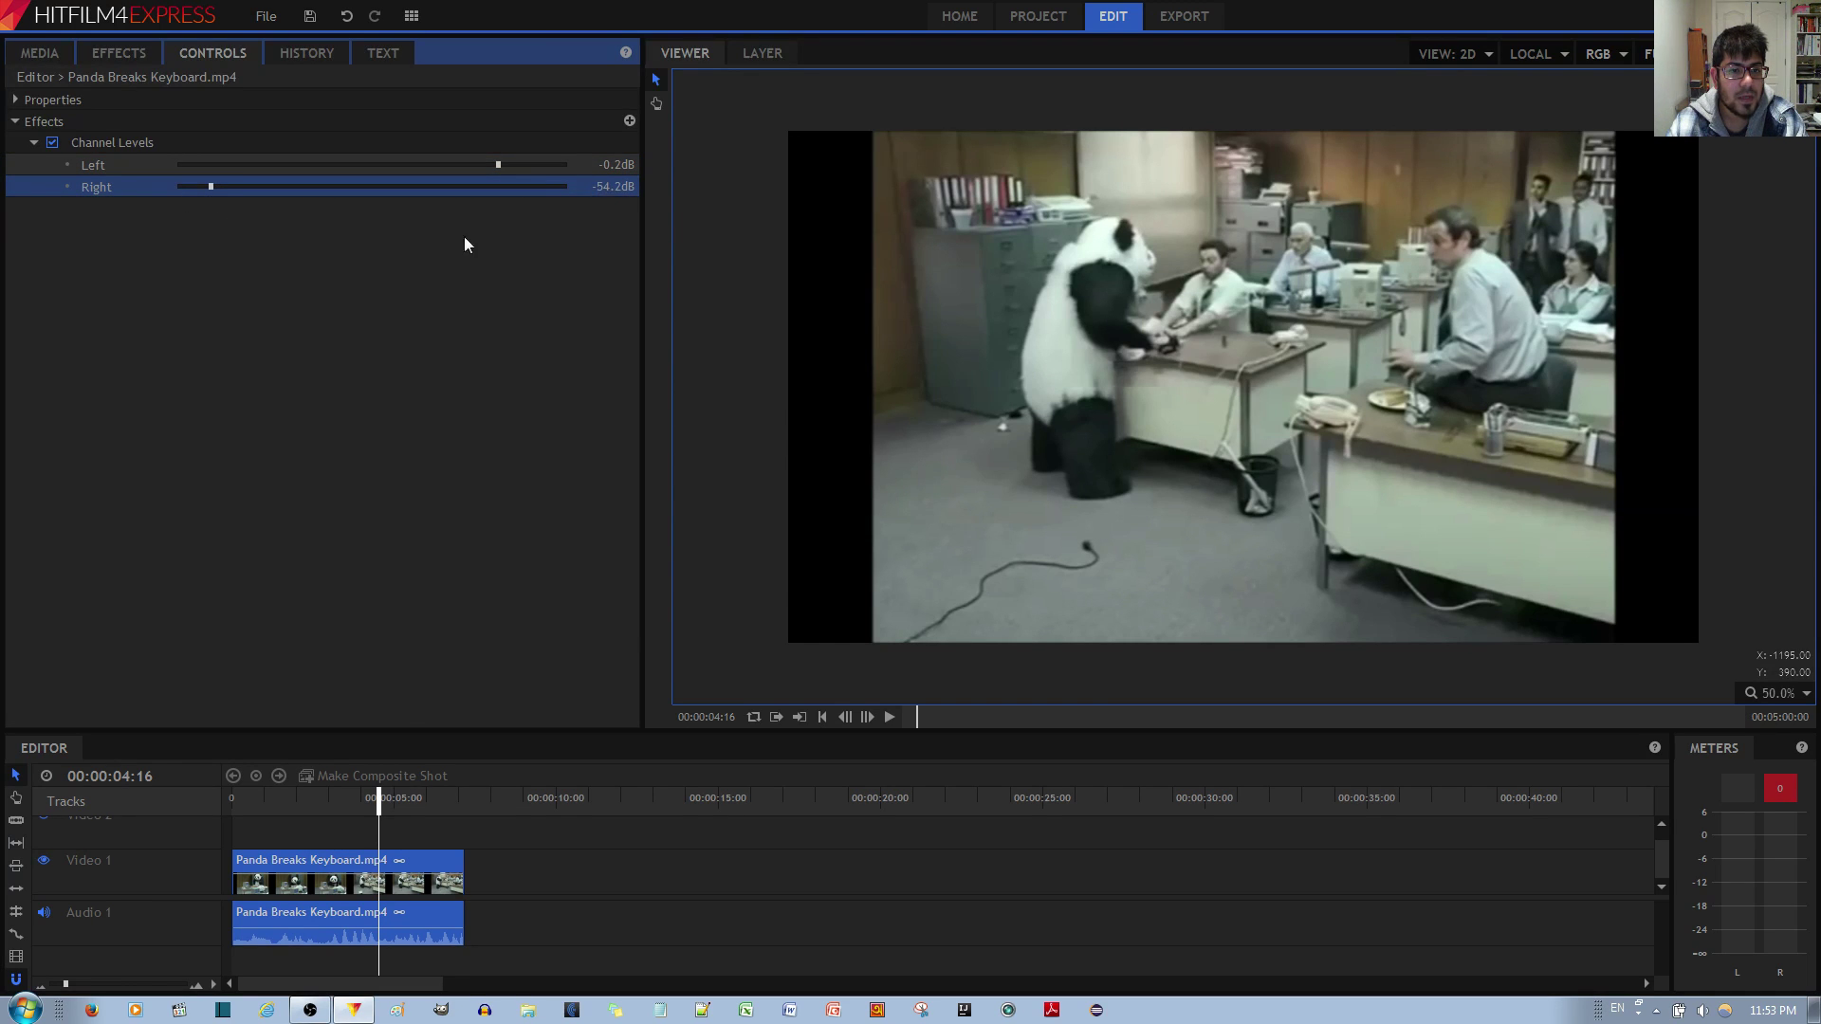
left_click_drag(377, 785, 232, 795)
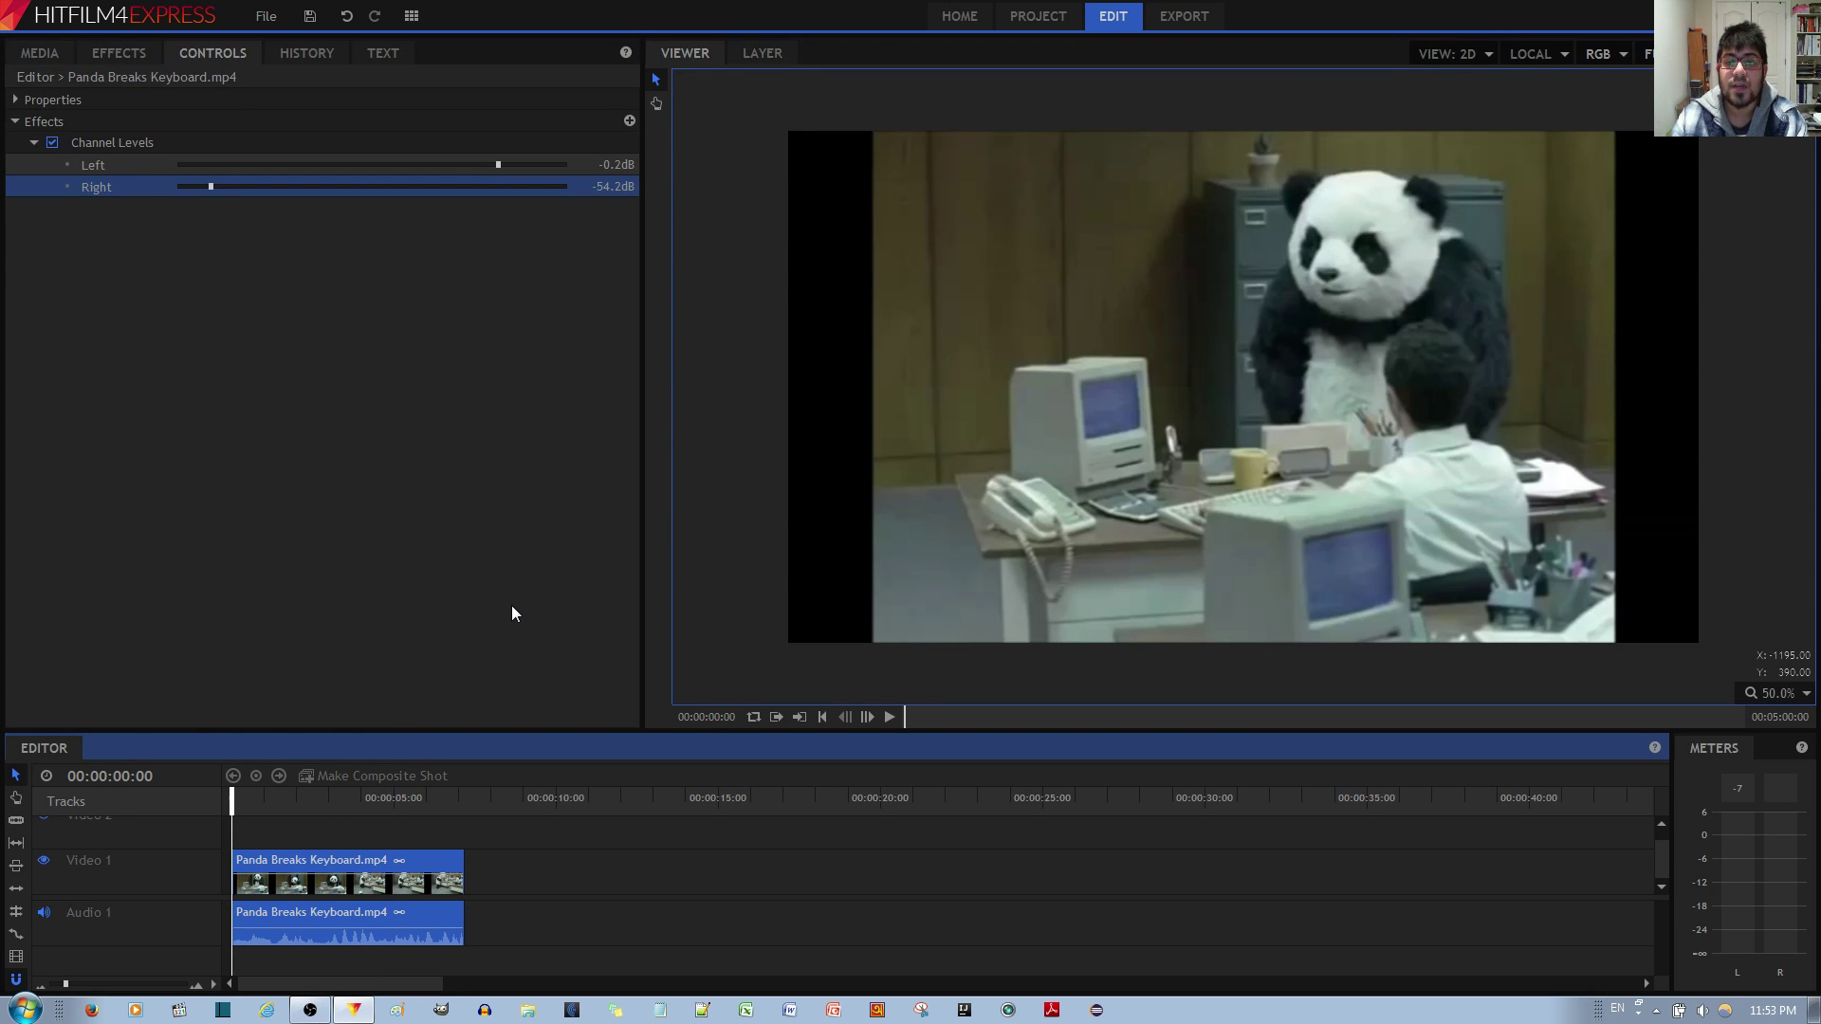
key("space")
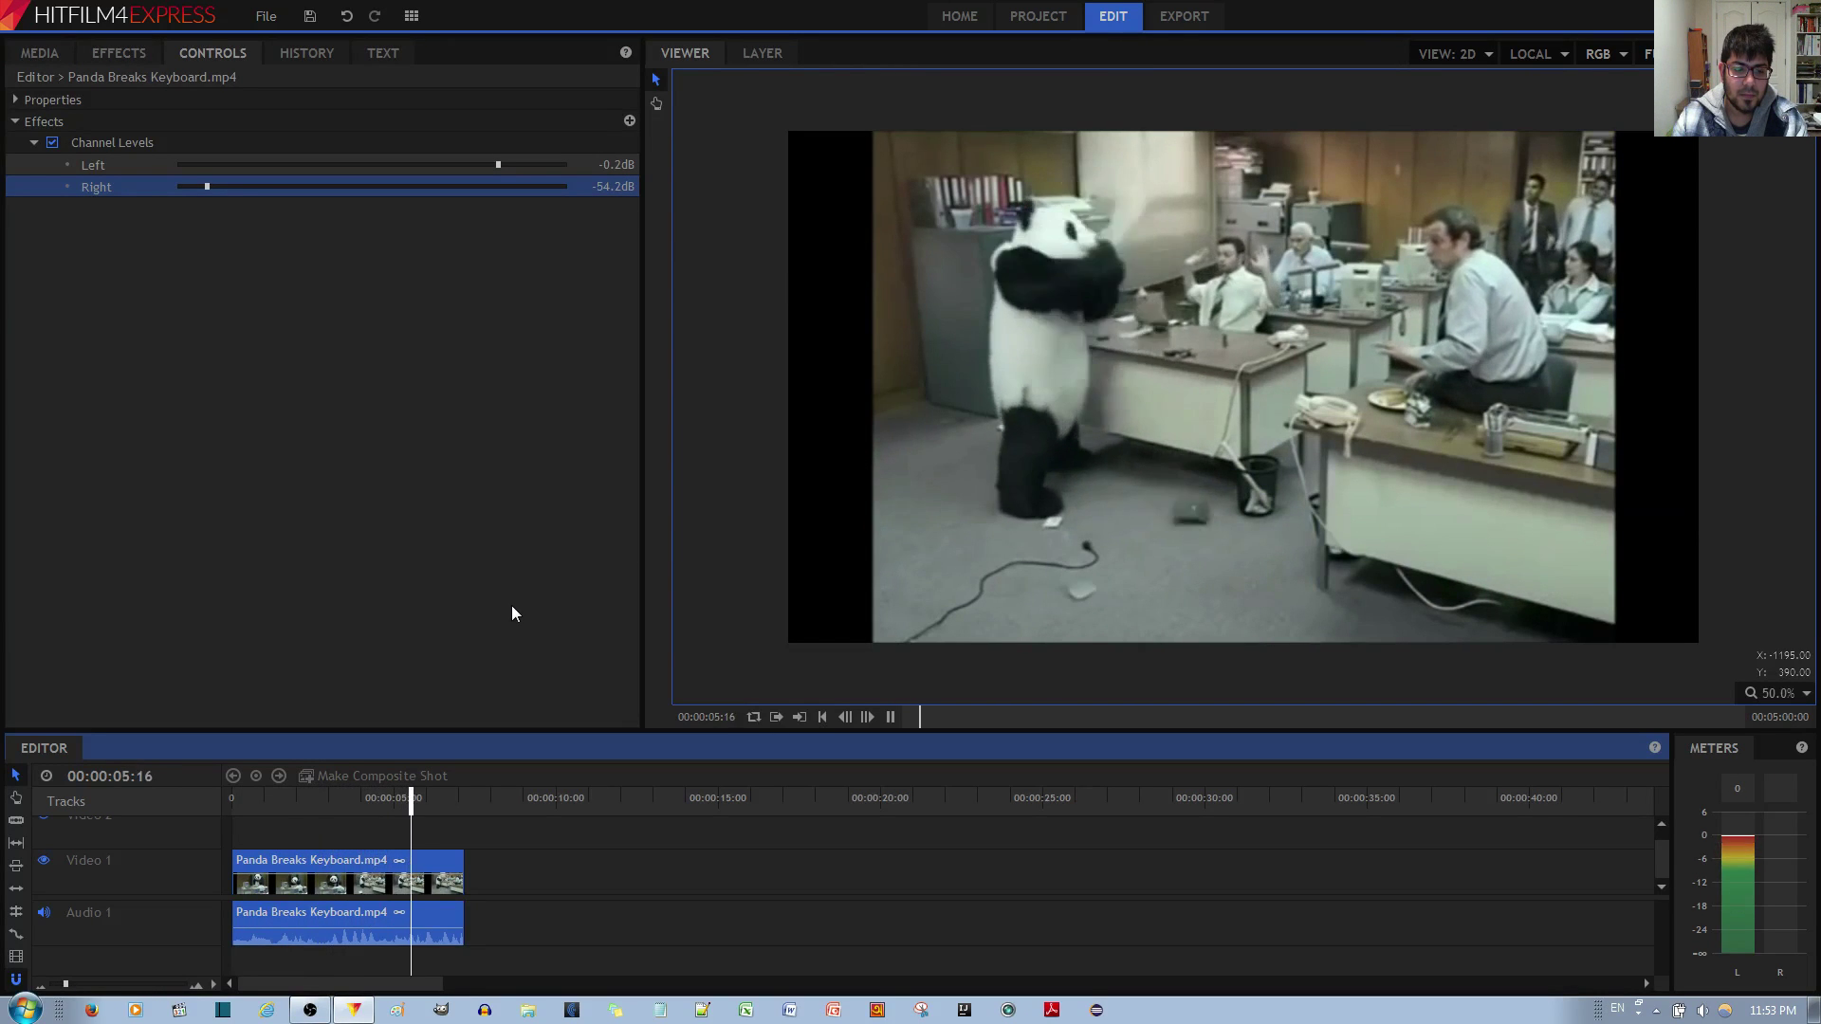
key("space")
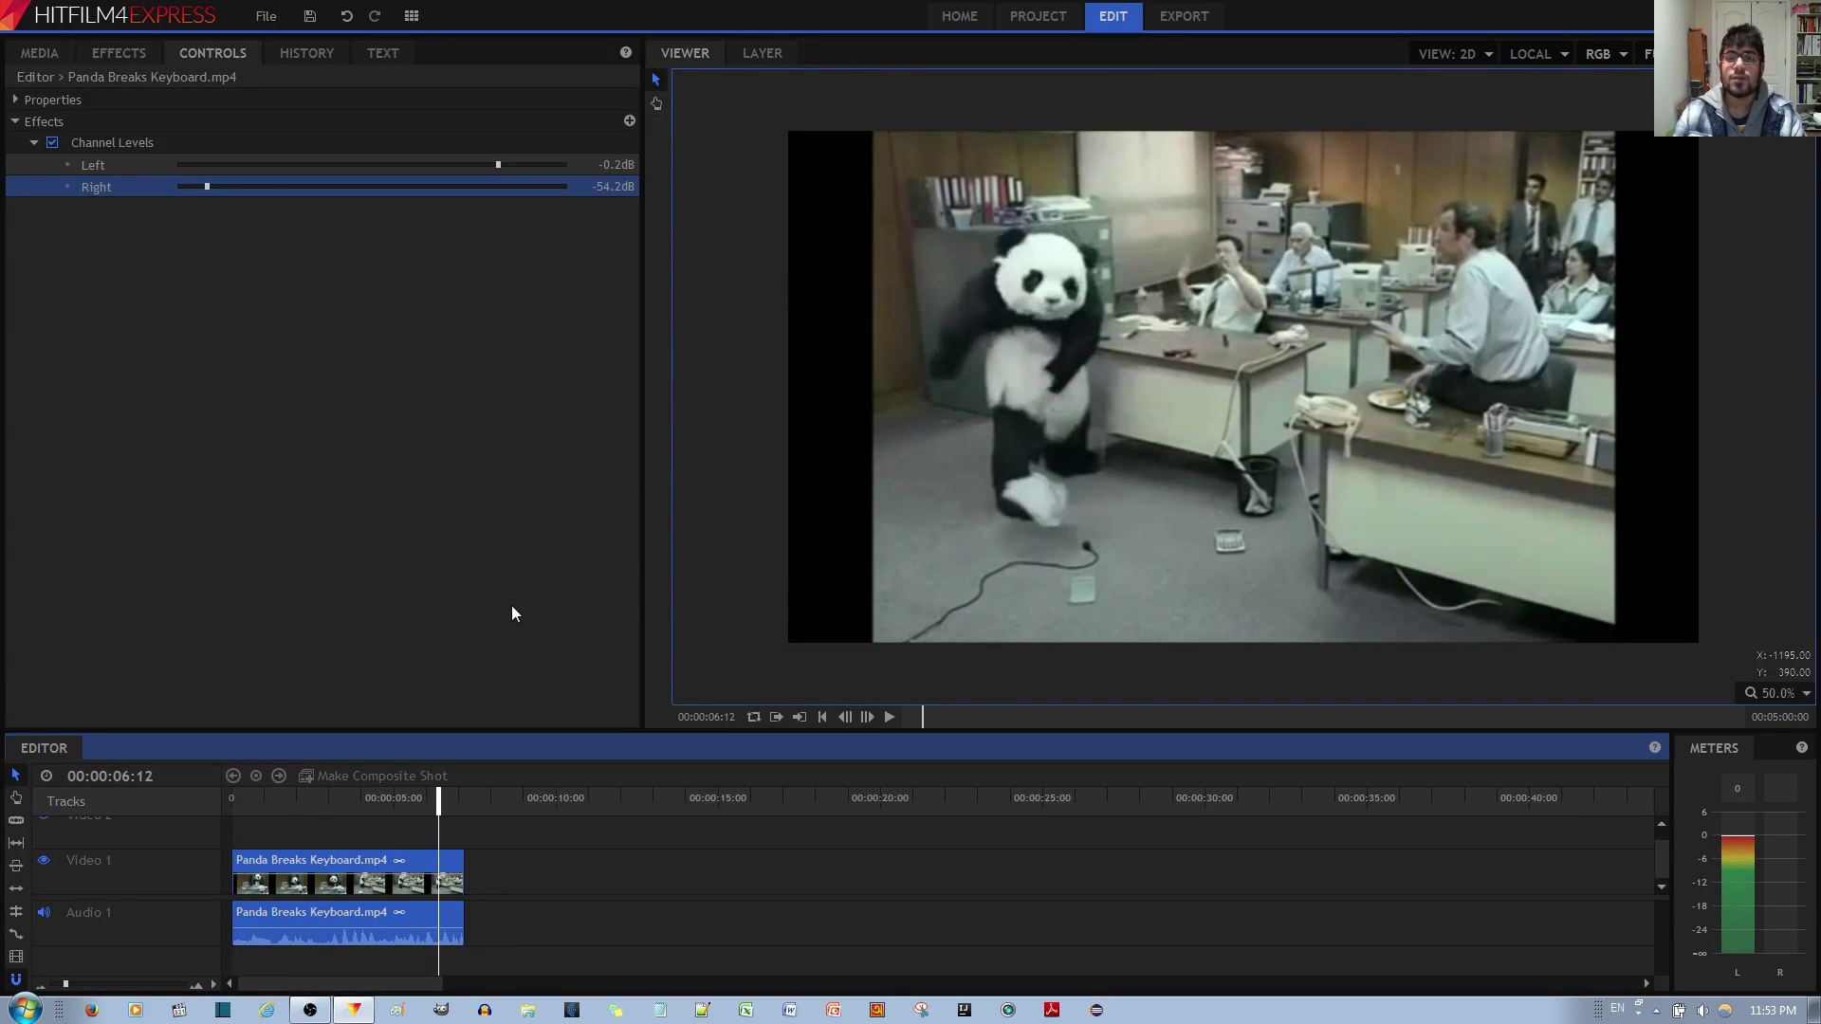